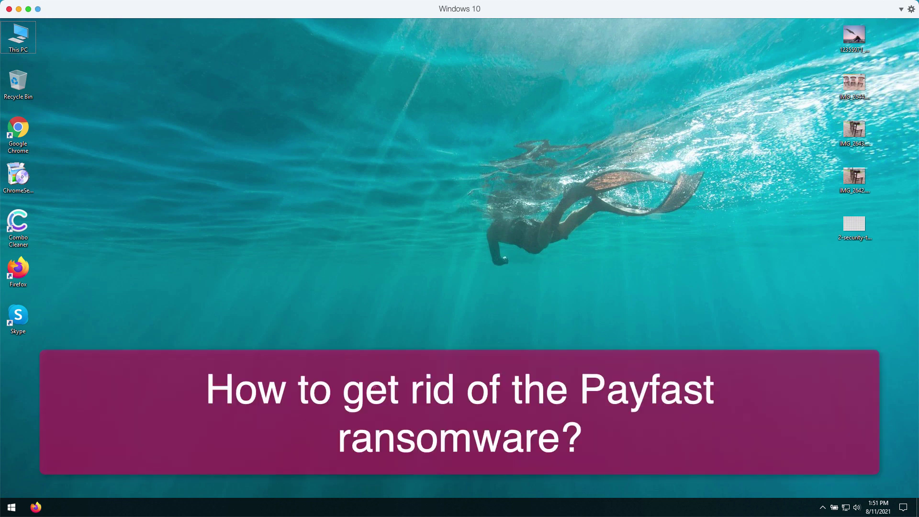
Open Task Manager from the taskbar and scroll through the running processes
{"action": "right_click", "coordinate": [487, 511]}
{"action": "left_click", "coordinate": [515, 464]}
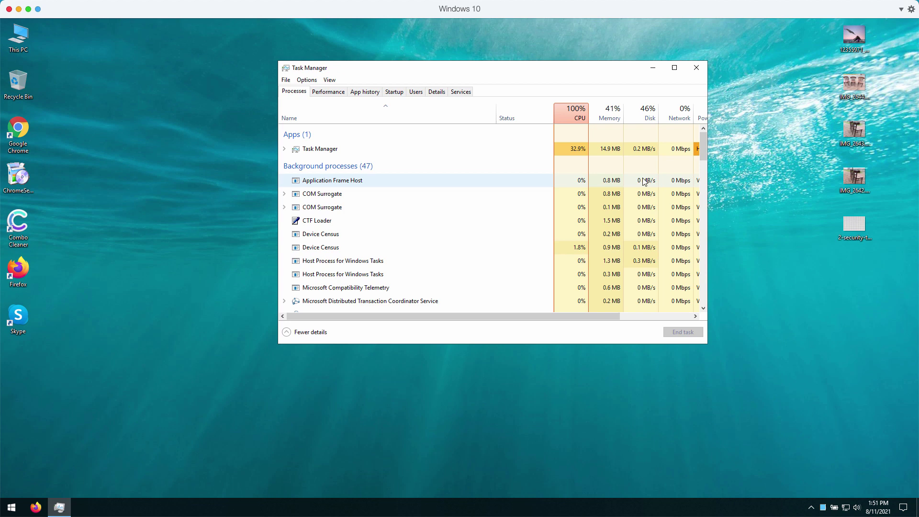
{"action": "mouse_move", "coordinate": [703, 148]}
{"action": "left_mouse_down"}
{"action": "mouse_move", "coordinate": [704, 234]}
{"action": "mouse_move", "coordinate": [703, 140]}
{"action": "left_mouse_up"}
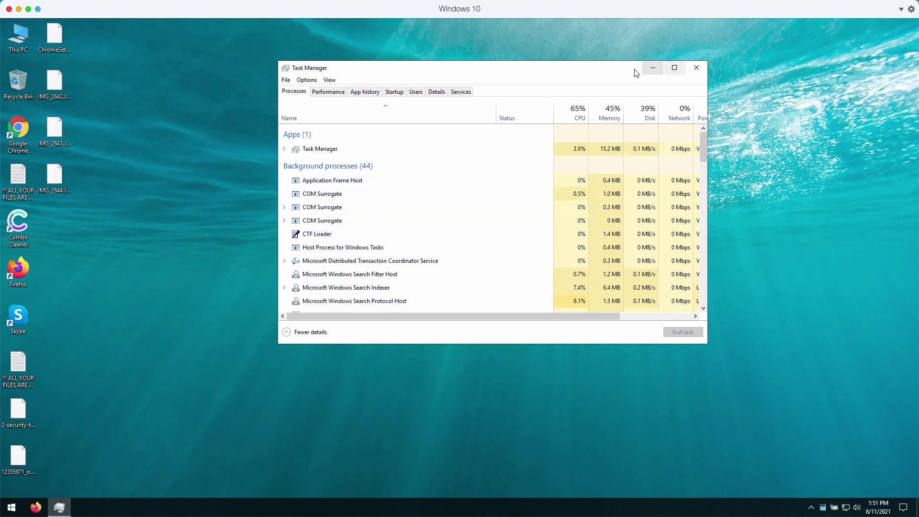
Inspect the encrypted names of the IMG_2644, IMG_2643 and ChromeSetup desktop files
{"action": "left_click", "coordinate": [55, 186]}
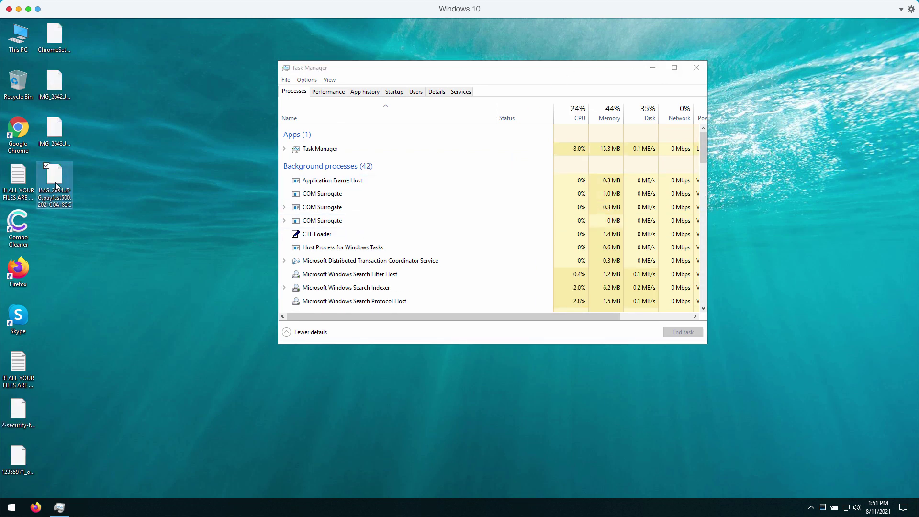
{"action": "left_click", "coordinate": [62, 122]}
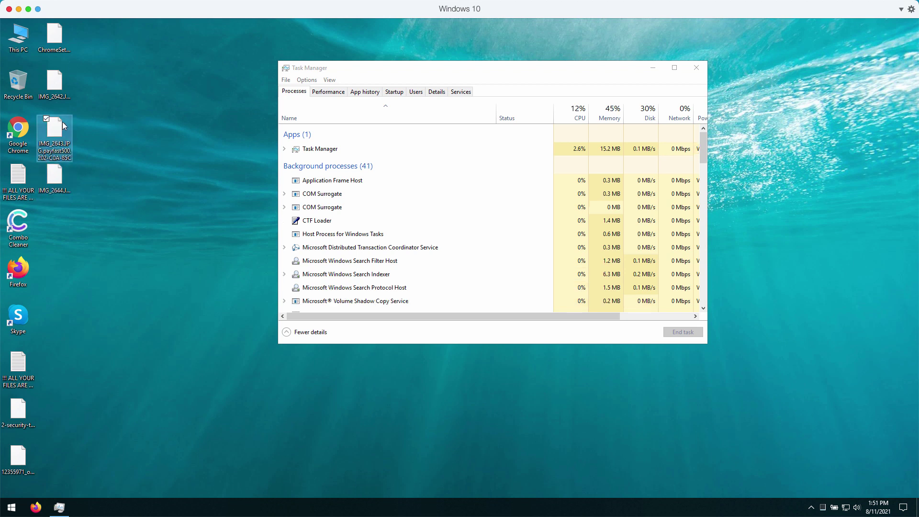
{"action": "left_click", "coordinate": [113, 104]}
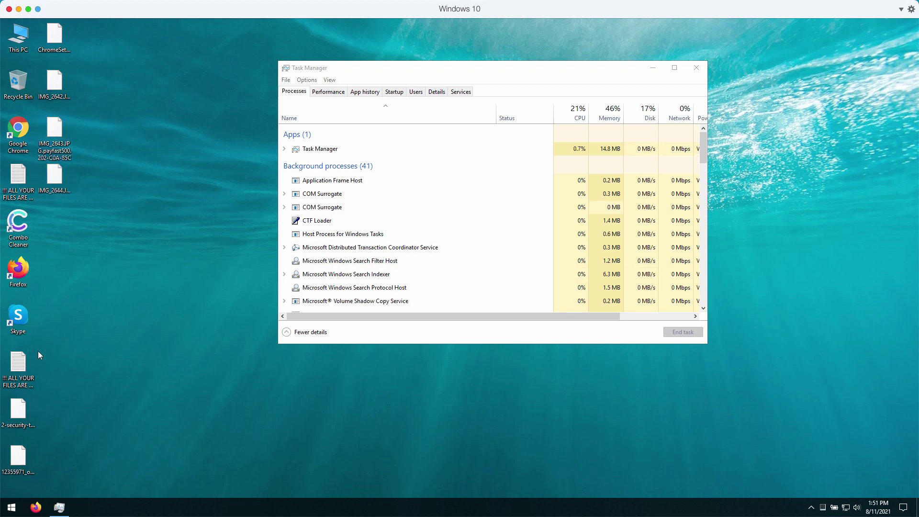
{"action": "left_click", "coordinate": [56, 39]}
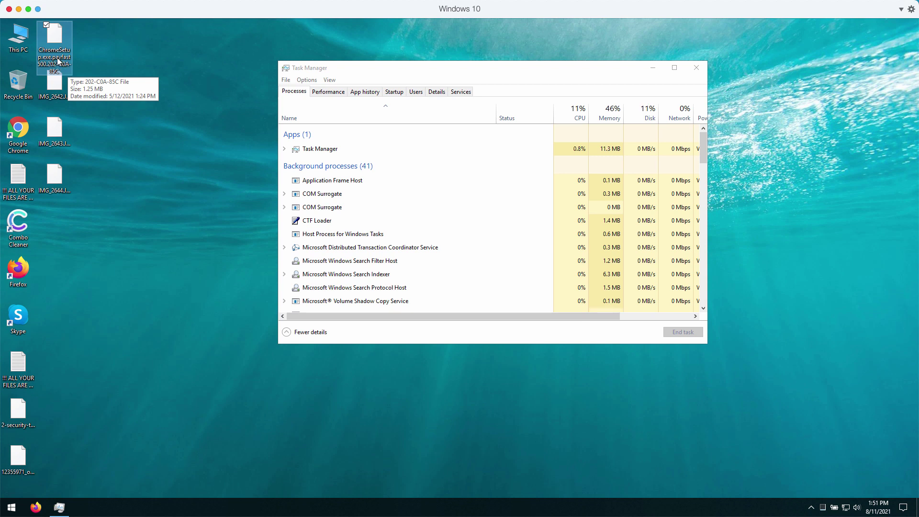
Rename the encrypted ChromeSetup file by adding '5' to its name
{"action": "left_click", "coordinate": [56, 60]}
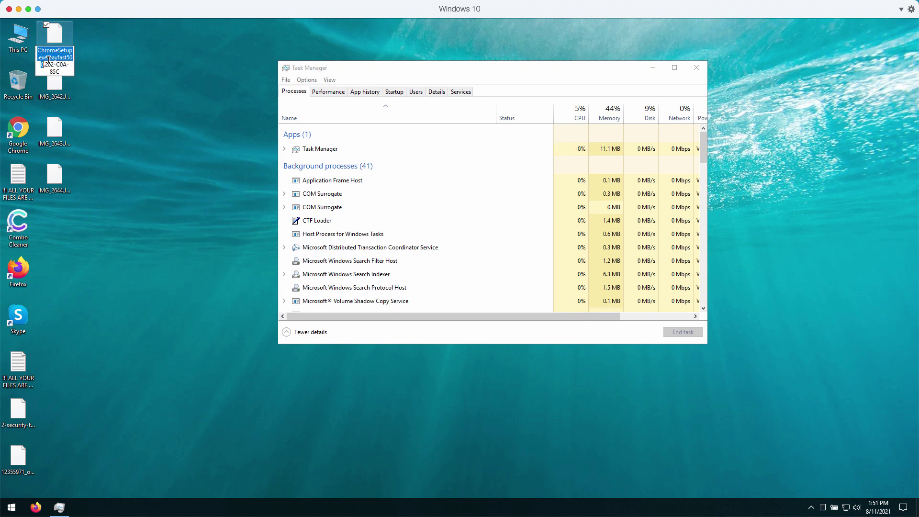
{"action": "left_click", "coordinate": [53, 58]}
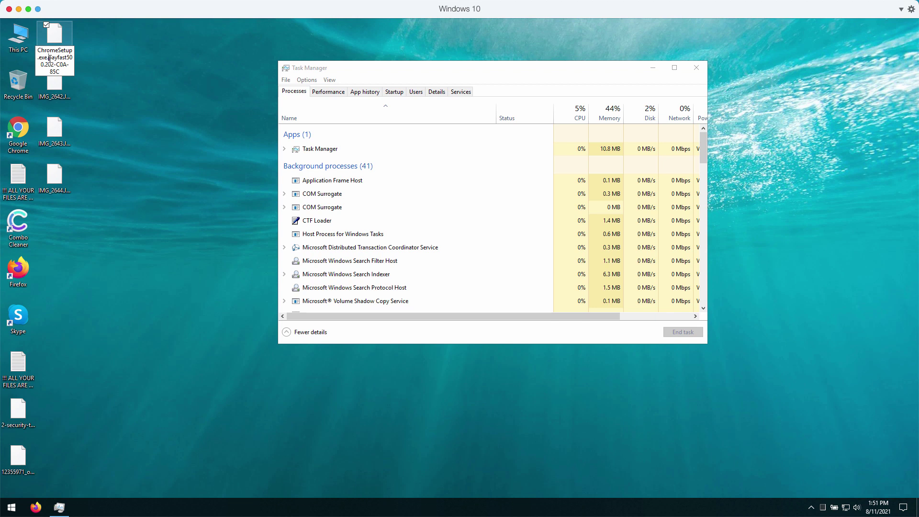
{"action": "left_click_drag", "start_coordinate": [50, 58], "coordinate": [62, 70]}
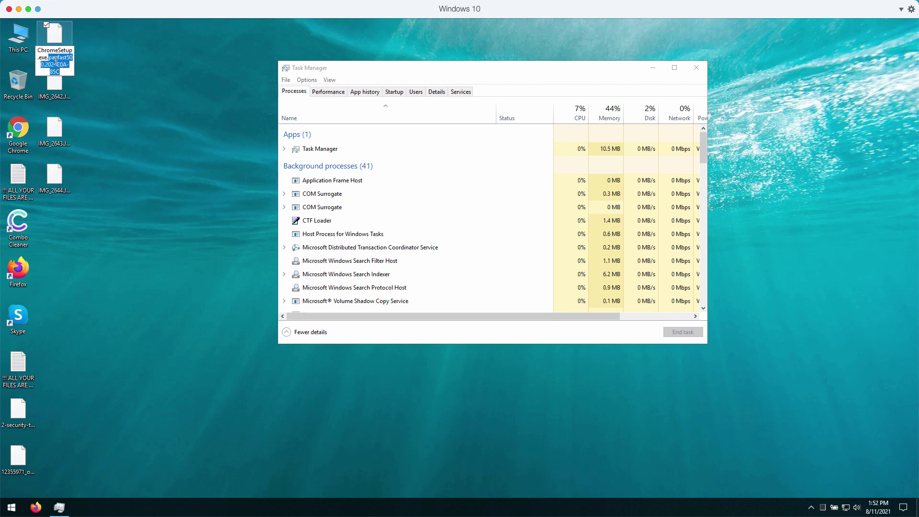
{"action": "left_click", "coordinate": [67, 57]}
{"action": "type", "text": "5"}
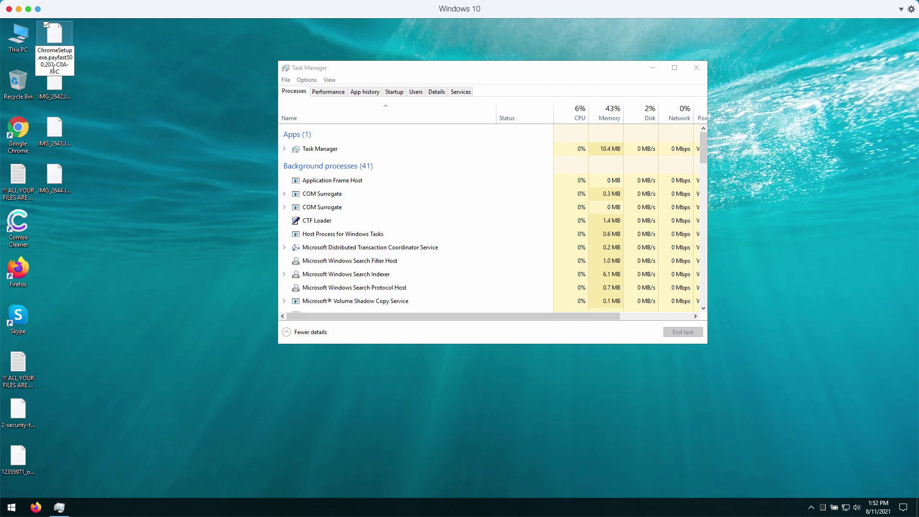
{"action": "key", "text": "Return"}
Try opening the encrypted ChromeSetup file and dismiss the can't-open-this-file notice
{"action": "double_click", "coordinate": [58, 95]}
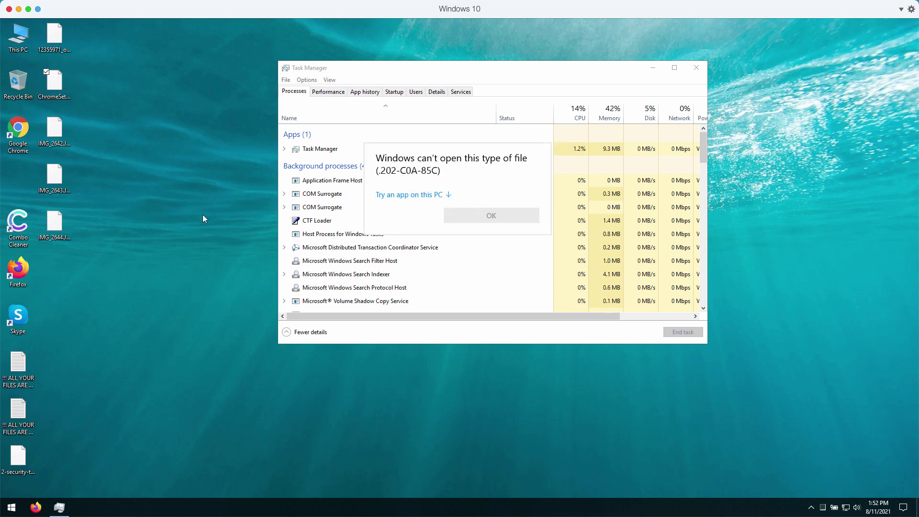
{"action": "left_click", "coordinate": [52, 181]}
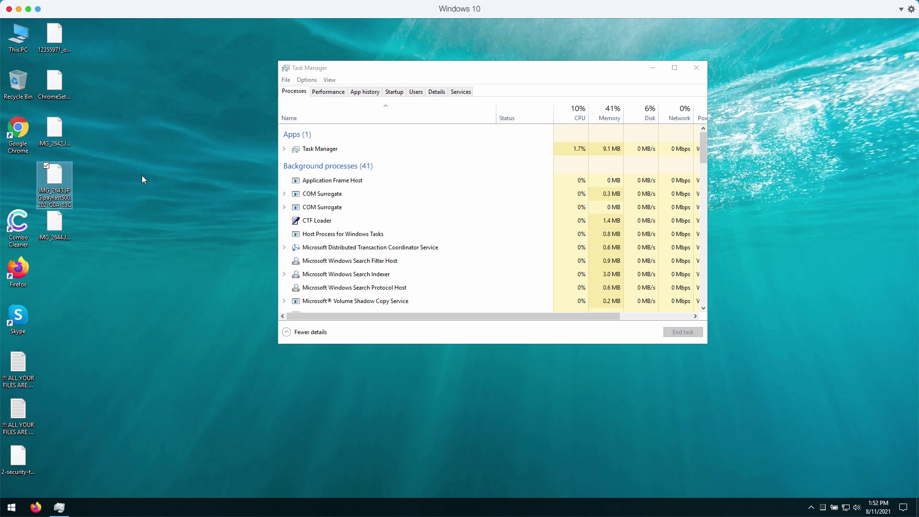
{"action": "left_click", "coordinate": [367, 70]}
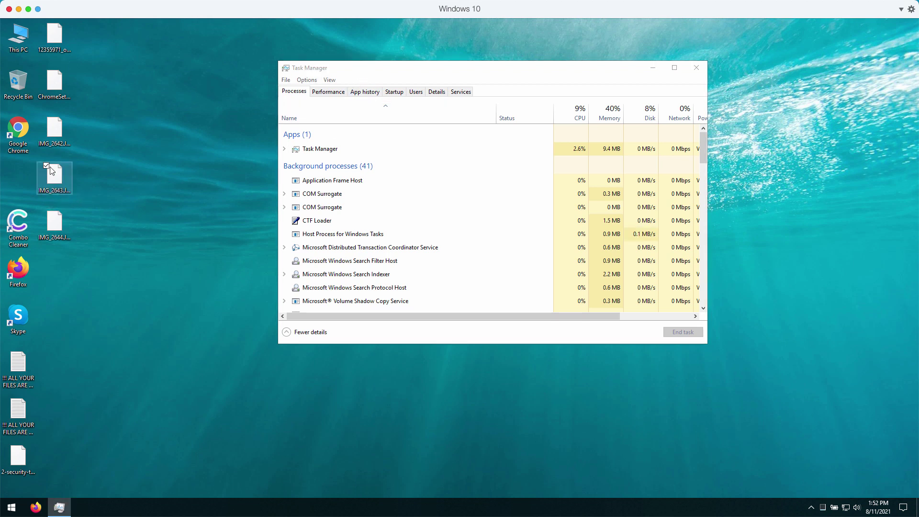
Check the IMG_2643 and ransom note file names, then close Task Manager
{"action": "left_click", "coordinate": [63, 170]}
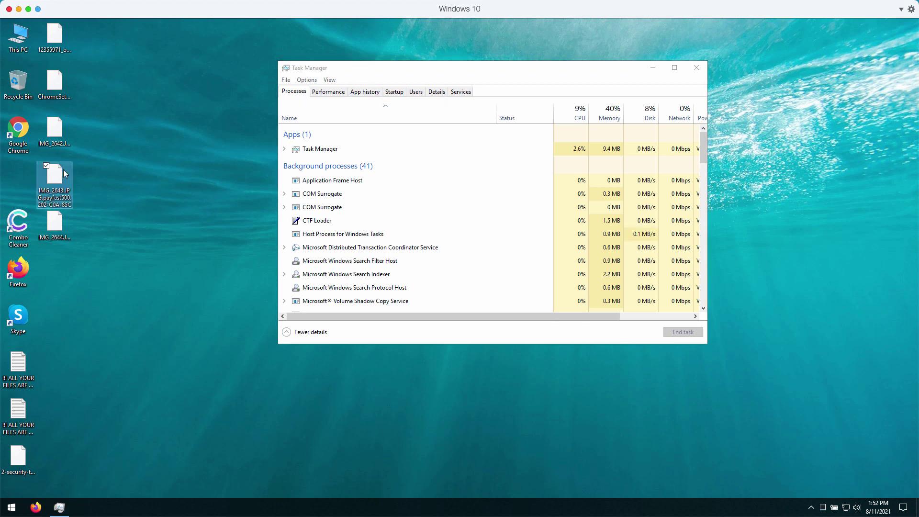
{"action": "left_click", "coordinate": [110, 234]}
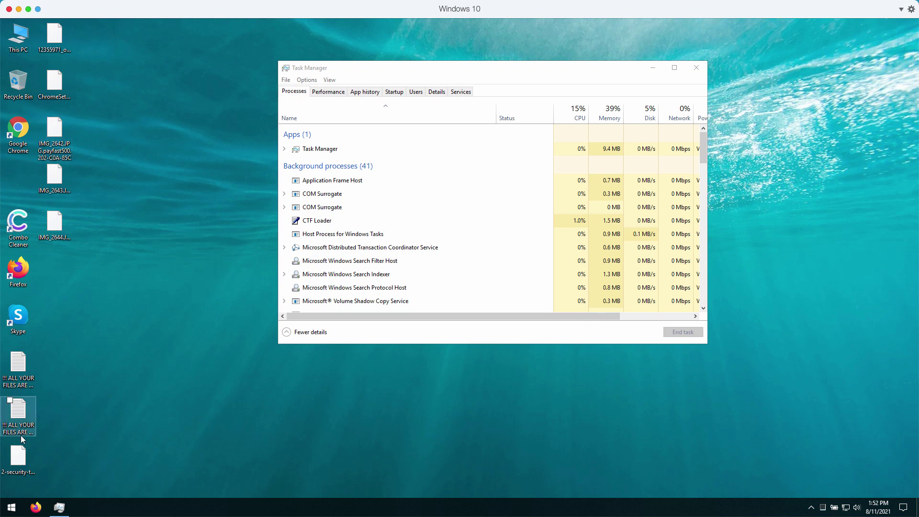
{"action": "left_click", "coordinate": [696, 68]}
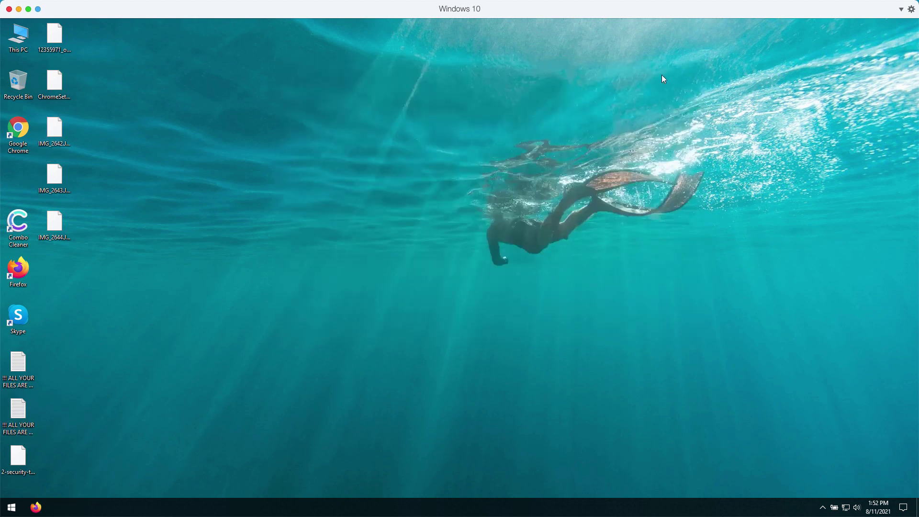
{"action": "left_click", "coordinate": [19, 420]}
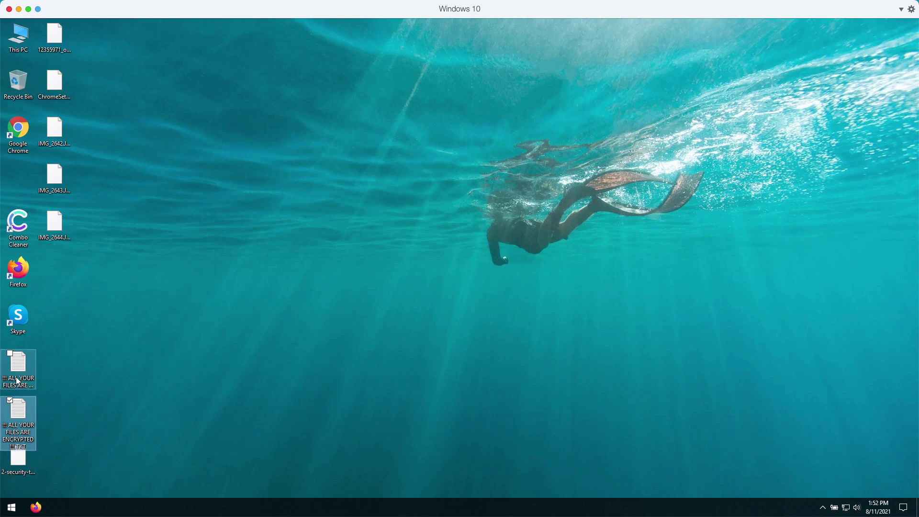
{"action": "left_click", "coordinate": [66, 440]}
{"action": "double_click", "coordinate": [19, 416]}
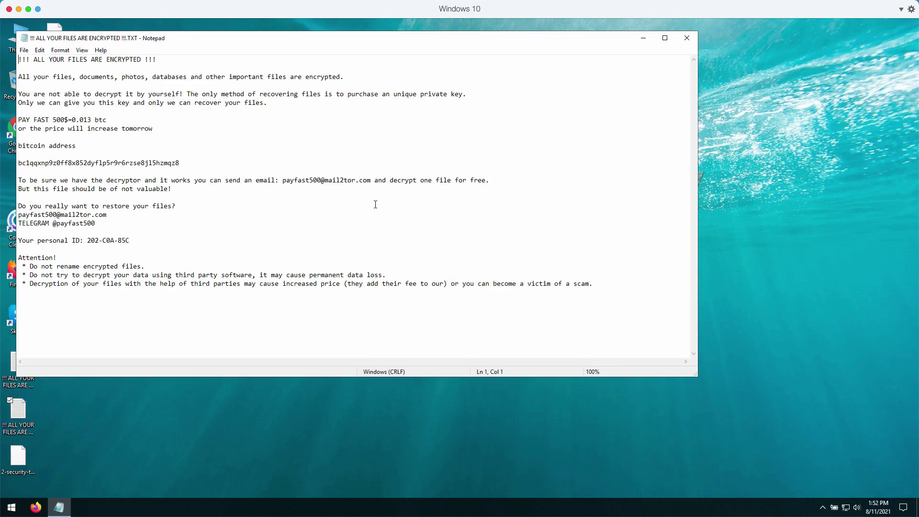
{"action": "left_click_drag", "start_coordinate": [320, 40], "coordinate": [400, 63]}
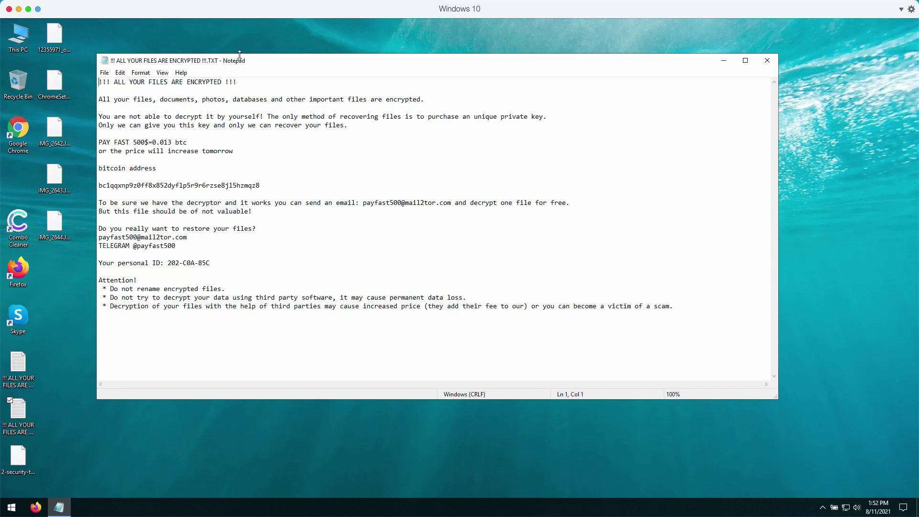
{"action": "left_click_drag", "start_coordinate": [240, 55], "coordinate": [249, 58]}
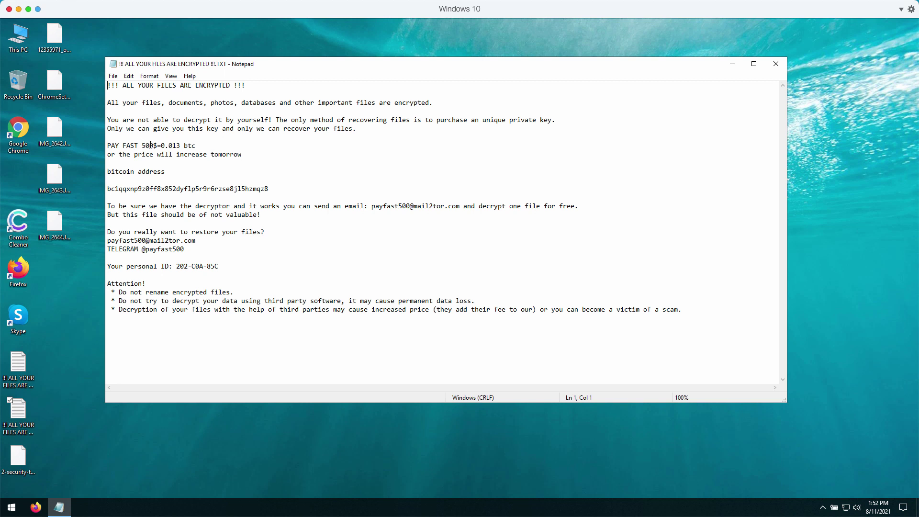
{"action": "left_click_drag", "start_coordinate": [279, 70], "coordinate": [281, 85]}
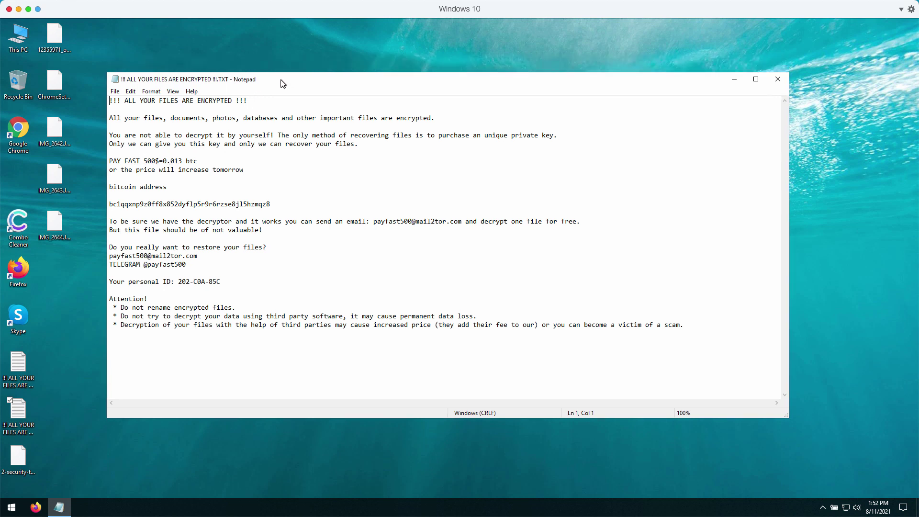
{"action": "left_click_drag", "start_coordinate": [418, 83], "coordinate": [431, 94]}
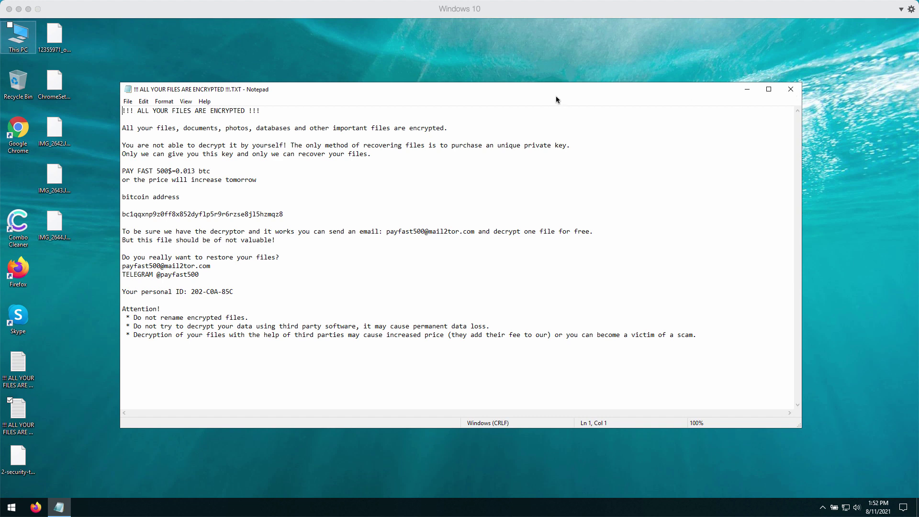
{"action": "left_click_drag", "start_coordinate": [547, 97], "coordinate": [546, 100]}
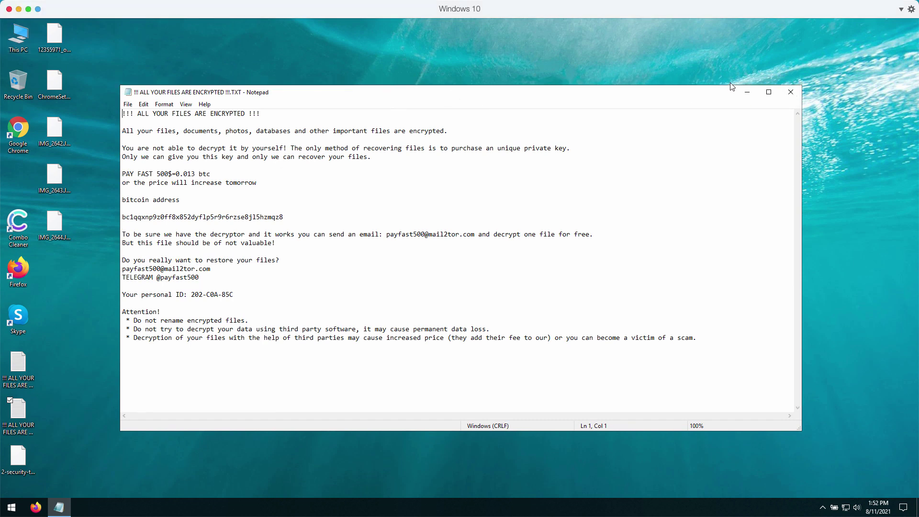
{"action": "left_click", "coordinate": [790, 92]}
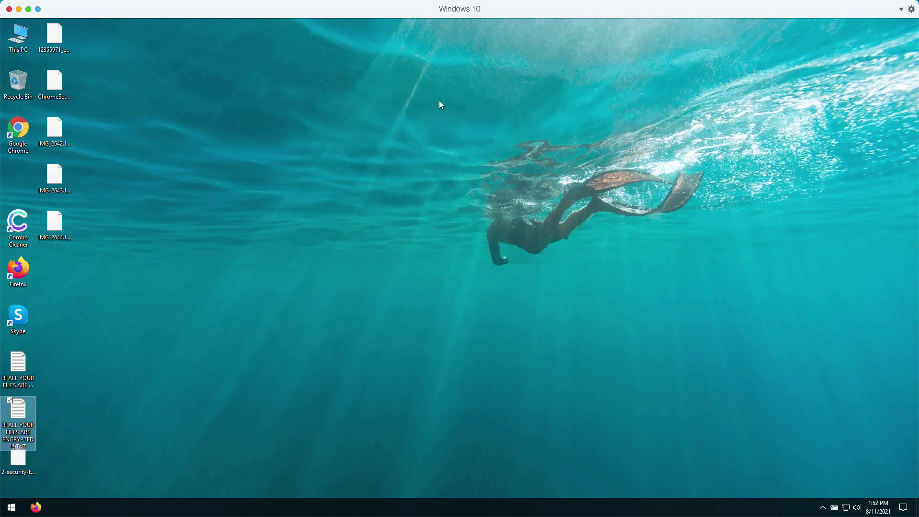
Launch Google Chrome and open the Combo Cleaner website
{"action": "double_click", "coordinate": [22, 137]}
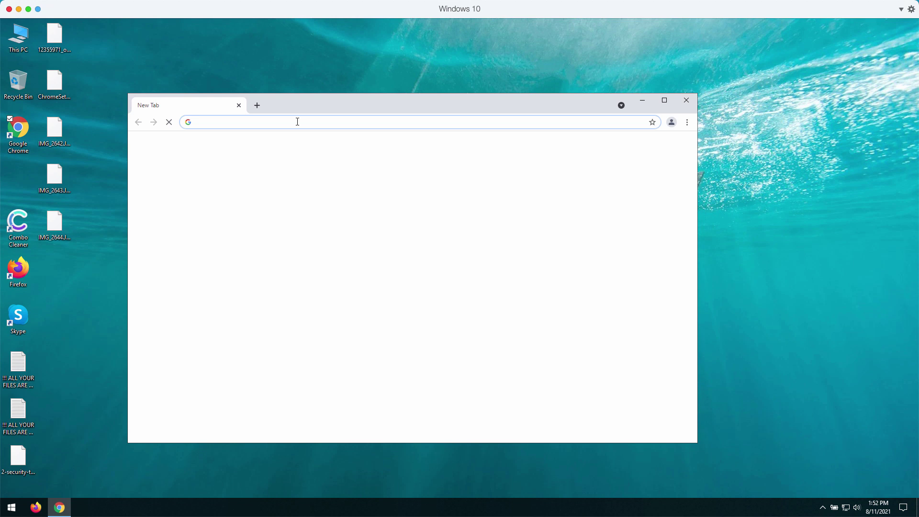
{"action": "left_click", "coordinate": [298, 121]}
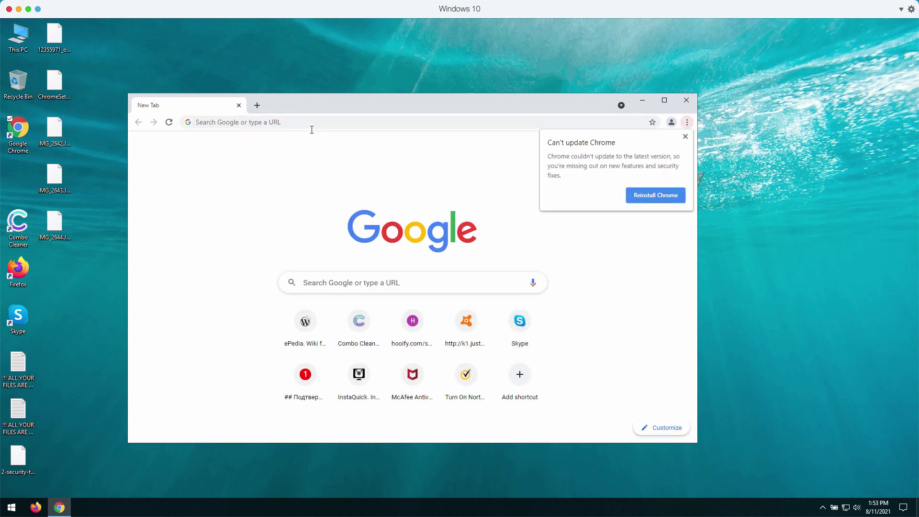
{"action": "left_click", "coordinate": [367, 324]}
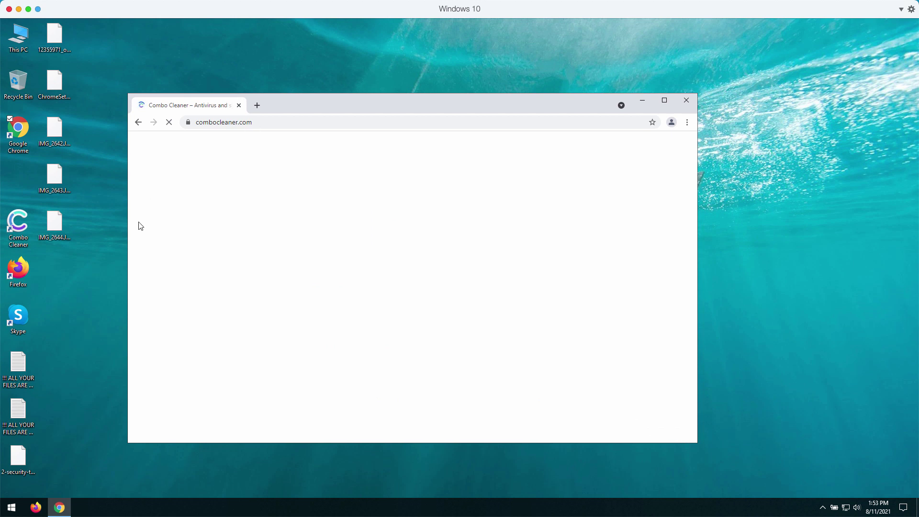
Launch Combo Cleaner from its desktop shortcut, keeping the broken shortcut, and inspect IMG_2643 and IMG_2642
{"action": "double_click", "coordinate": [18, 224]}
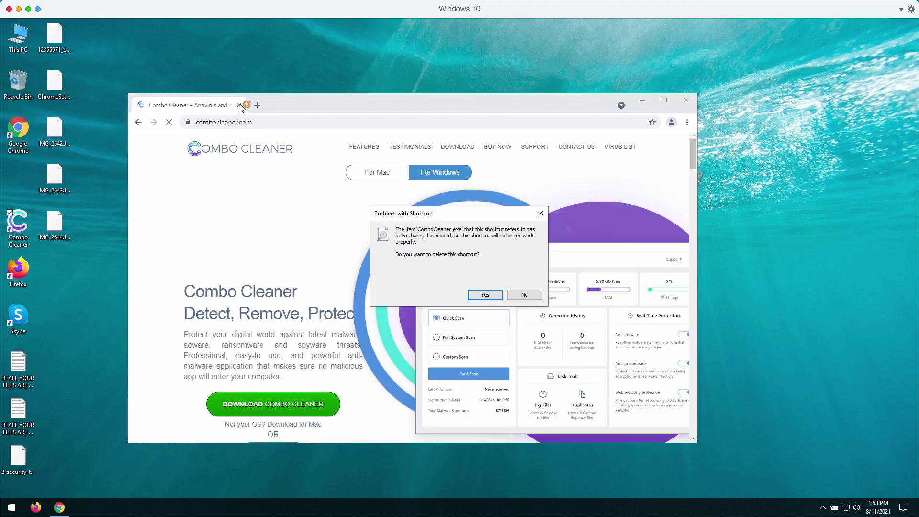
{"action": "left_click", "coordinate": [524, 296]}
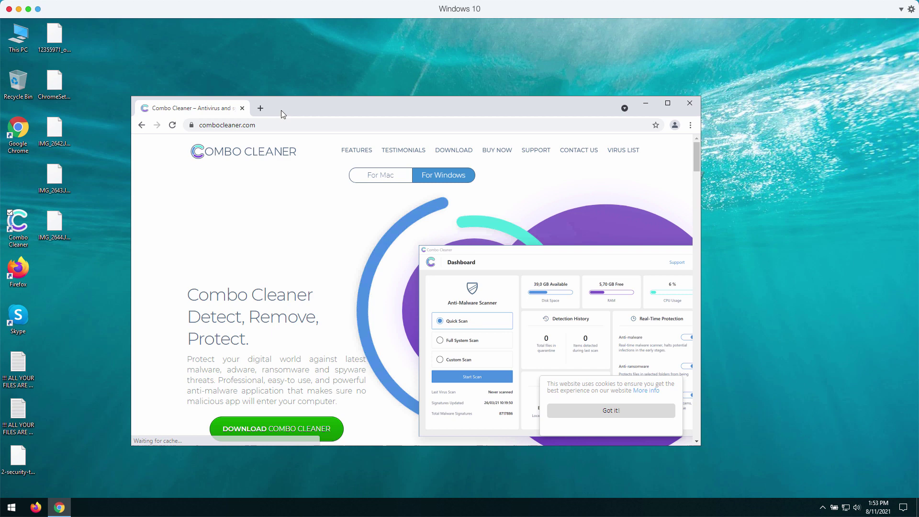
{"action": "left_click_drag", "start_coordinate": [280, 110], "coordinate": [320, 110]}
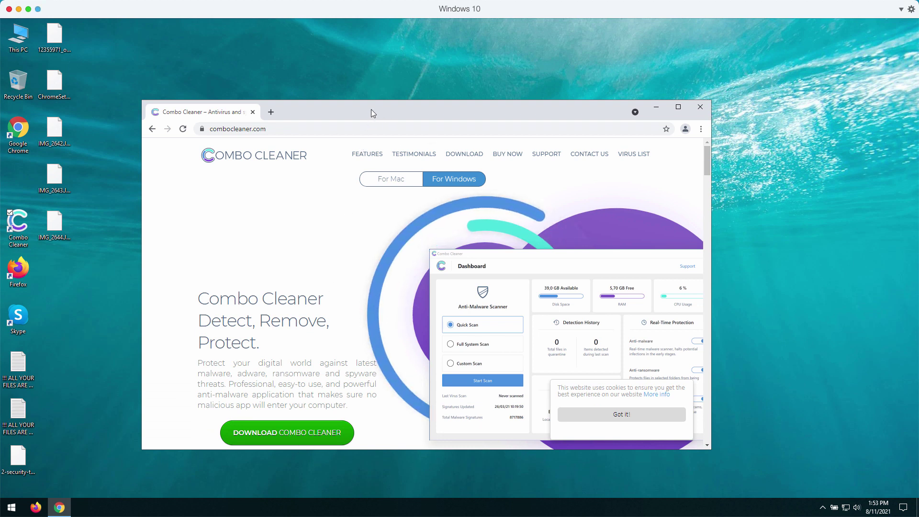
{"action": "left_click", "coordinate": [53, 199]}
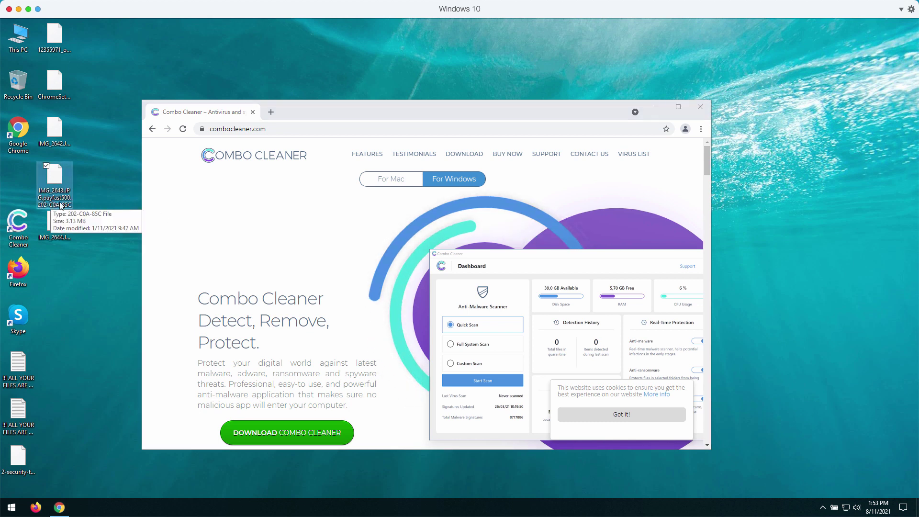
{"action": "left_click", "coordinate": [55, 134]}
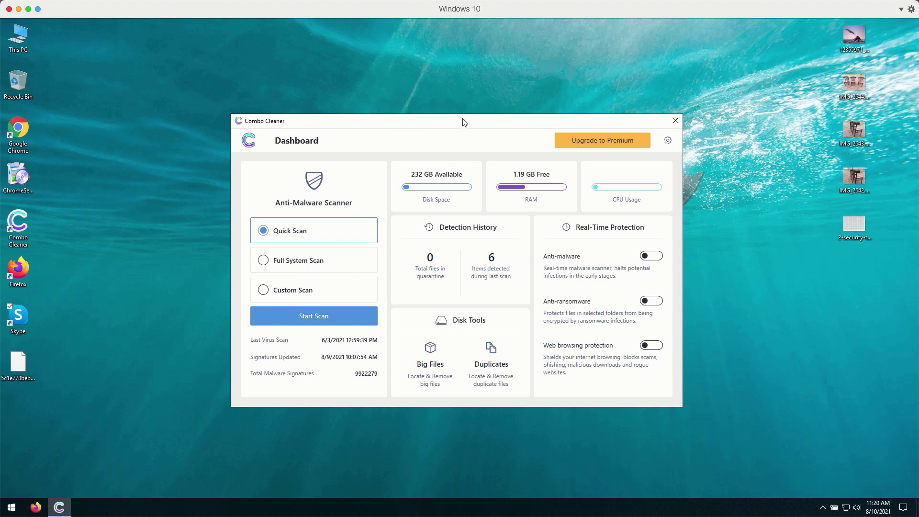
Run a Quick Scan from the Combo Cleaner Dashboard with Start Scan
{"action": "left_click", "coordinate": [308, 319]}
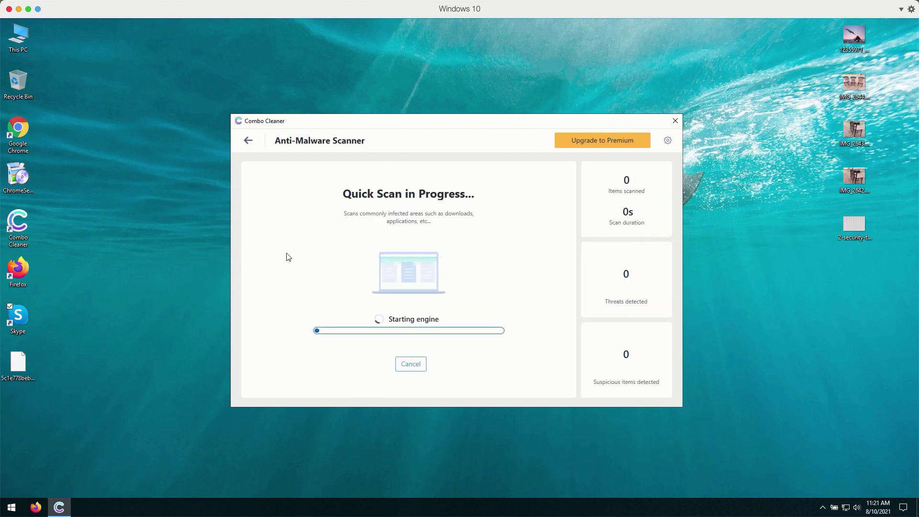